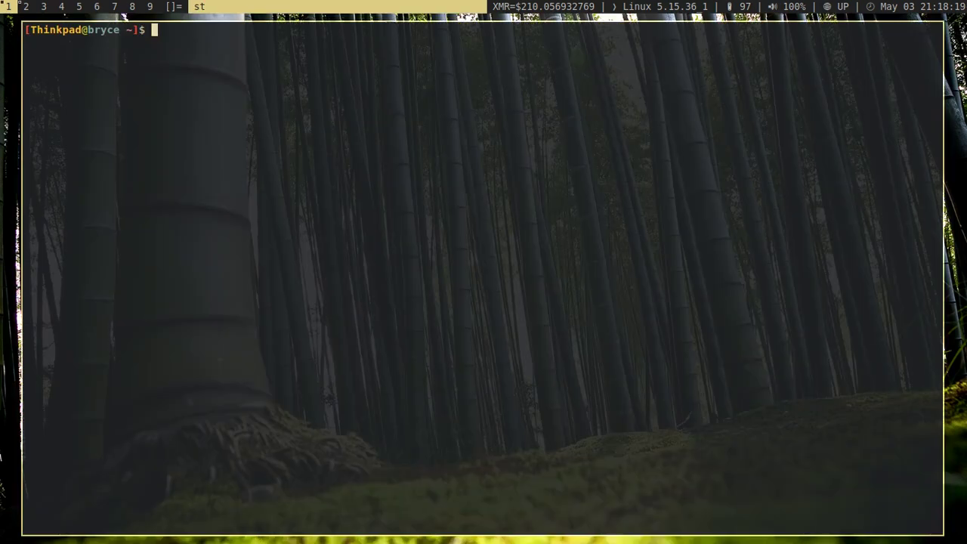
Step: Open the mpv manual page with the man mpv command
{"action": "type", "text": "man mpv"}
{"action": "key", "text": "Return"}
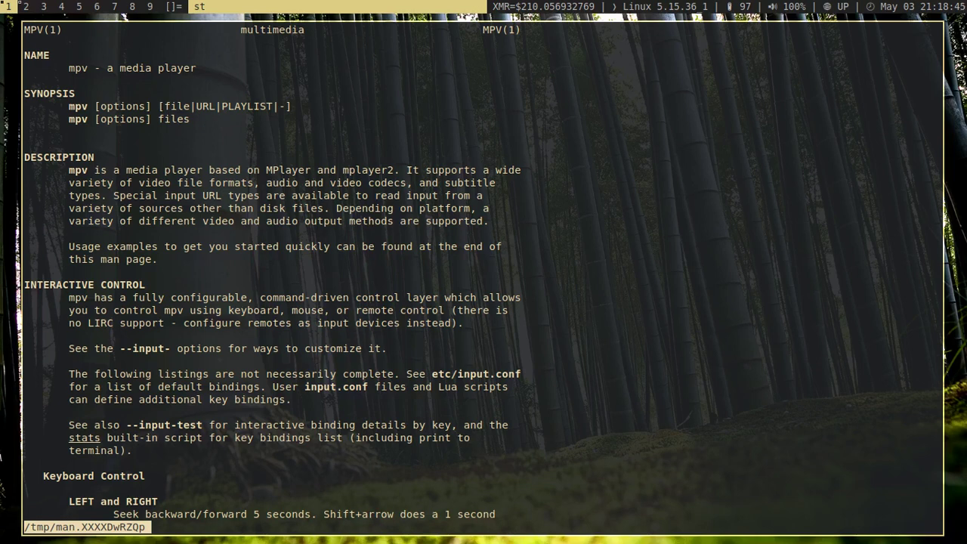
Step: Scroll through the opening of the mpv manual, then quit back to the shell prompt
{"action": "key", "text": "Down"}
{"action": "key", "text": "Up"}
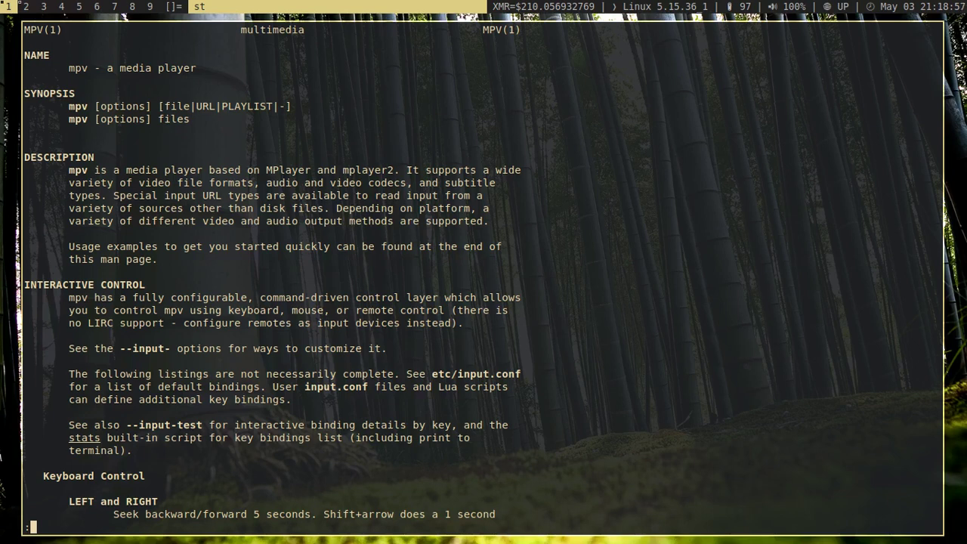
{"action": "key", "text": "q"}
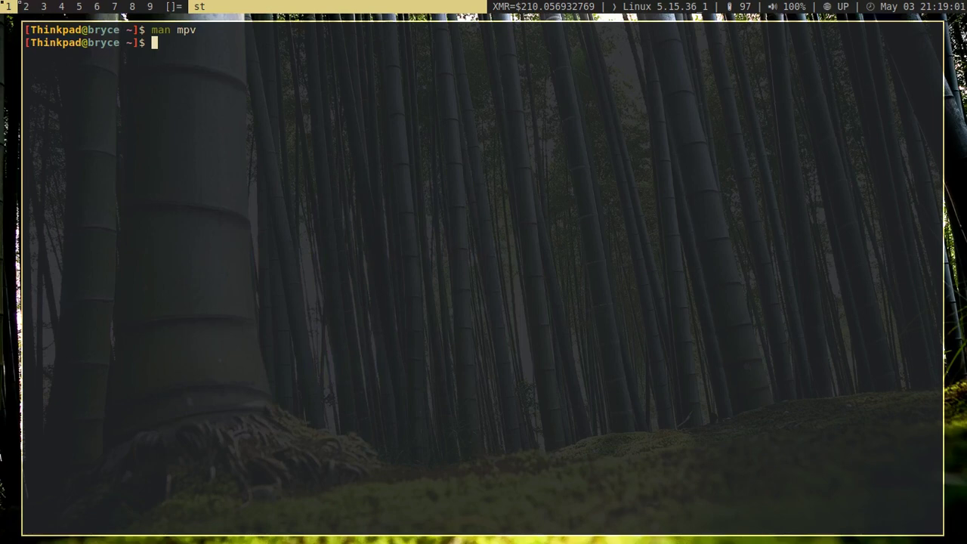
Step: List the home folder files and play qutebrowser.mkv in mpv
{"action": "type", "text": "ls"}
{"action": "key", "text": "Return"}
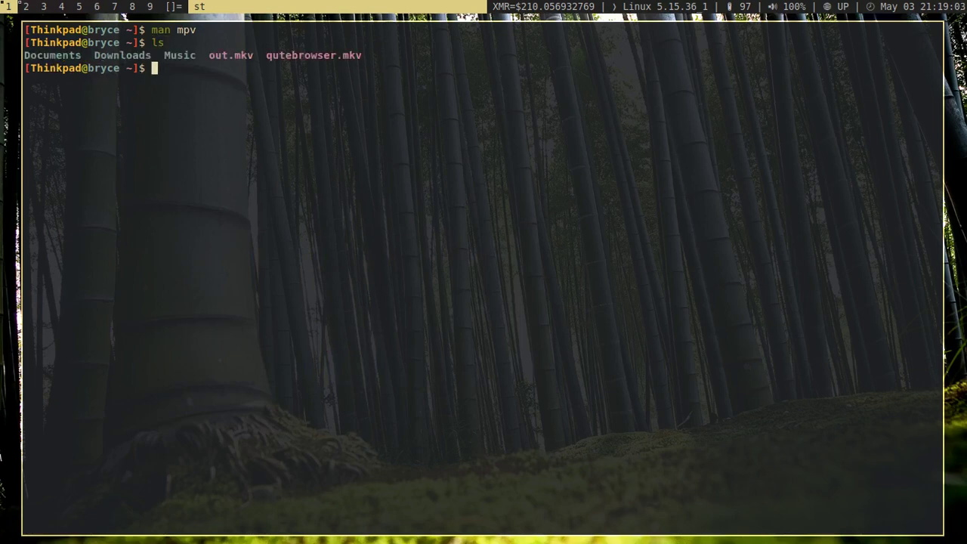
{"action": "type", "text": "mpv q"}
{"action": "key", "text": "Tab"}
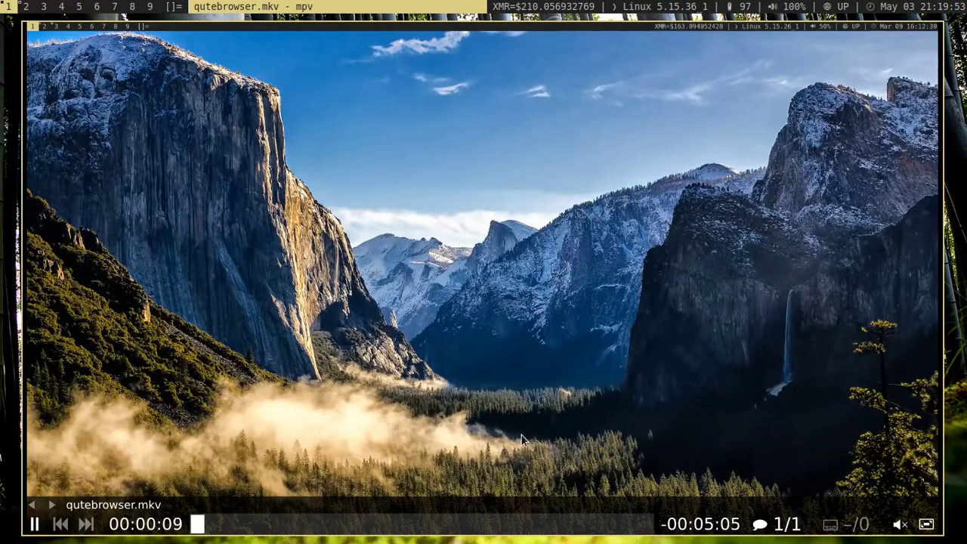
{"action": "key", "text": "super+d"}
{"action": "type", "text": "q"}
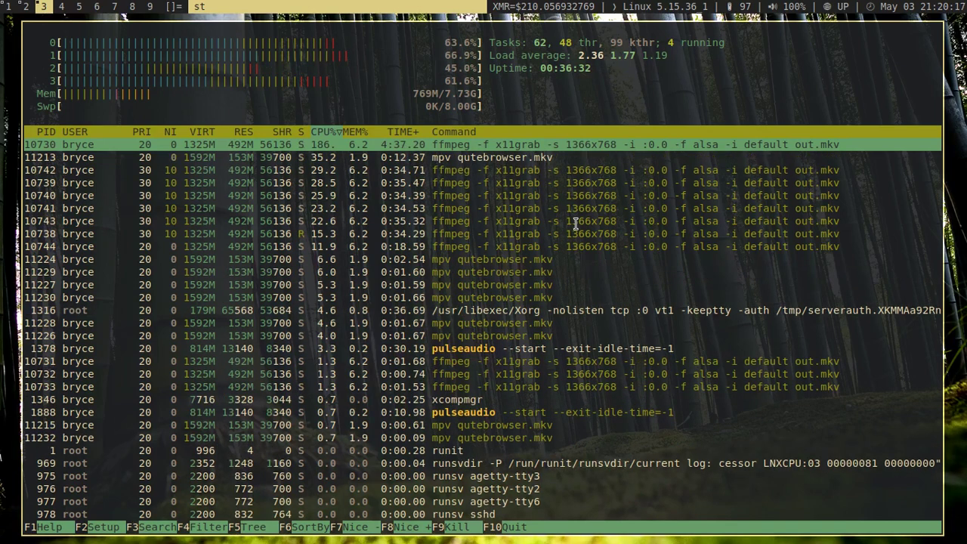
{"action": "key", "text": "Down"}
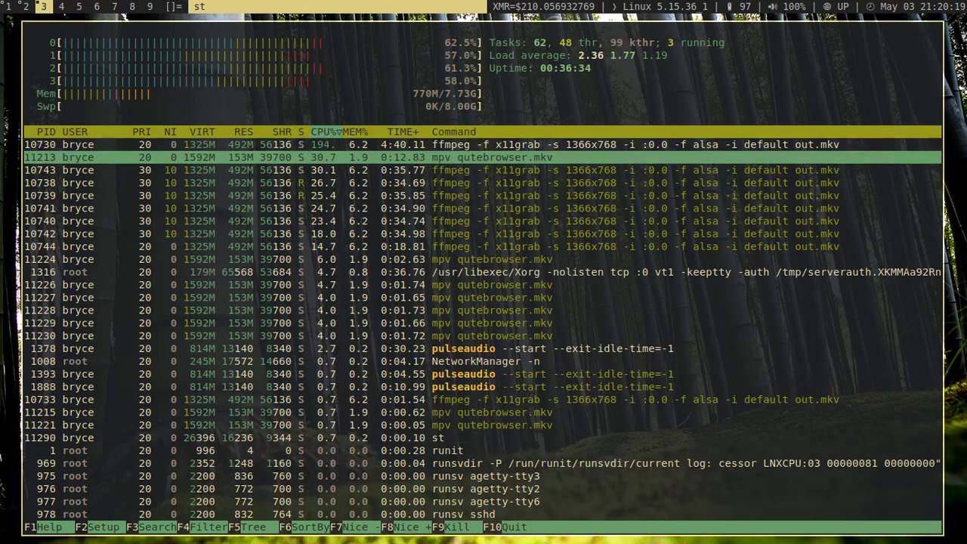
{"action": "key", "text": "Down"}
{"action": "key", "text": "Up"}
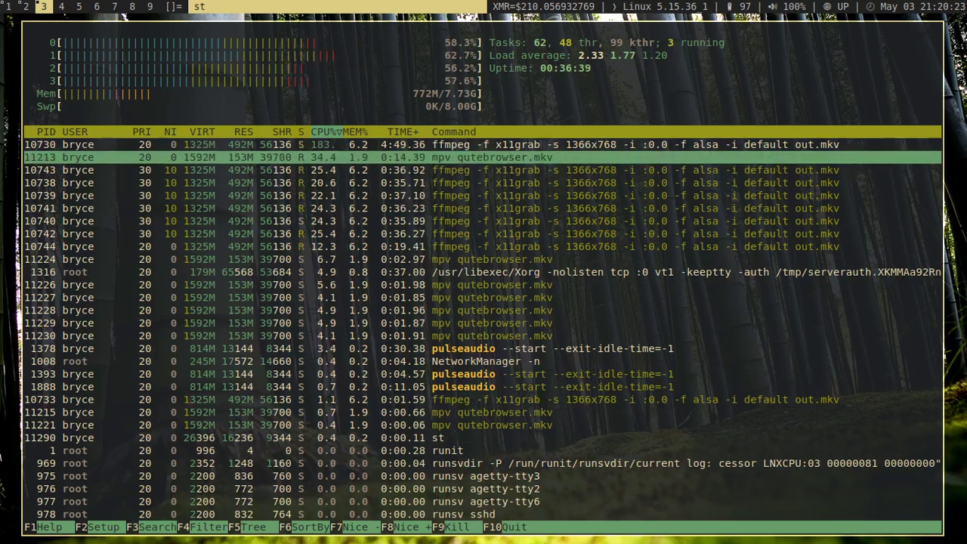
{"action": "key", "text": "q"}
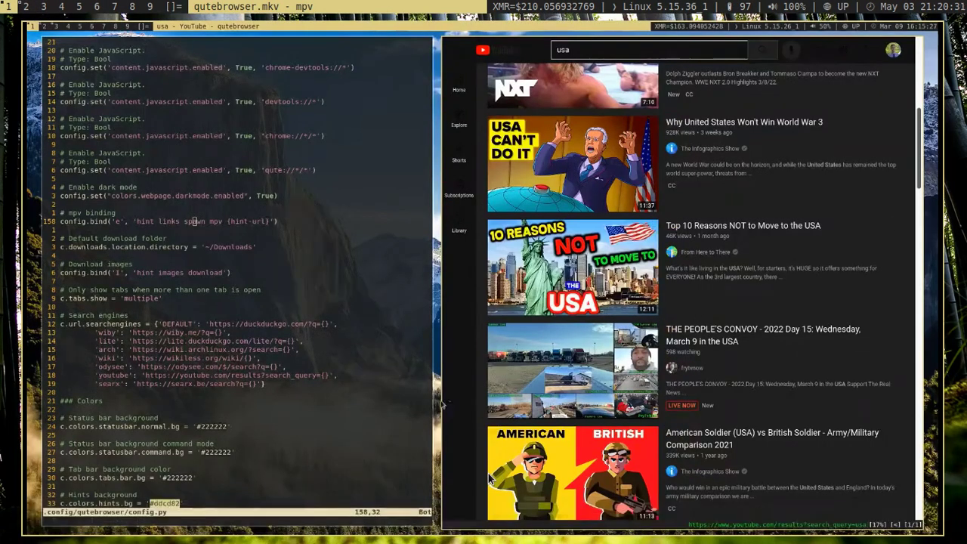
Step: Quit mpv, stopping qutebrowser.mkv at 03:18
{"action": "mouse_move", "coordinate": [549, 399]}
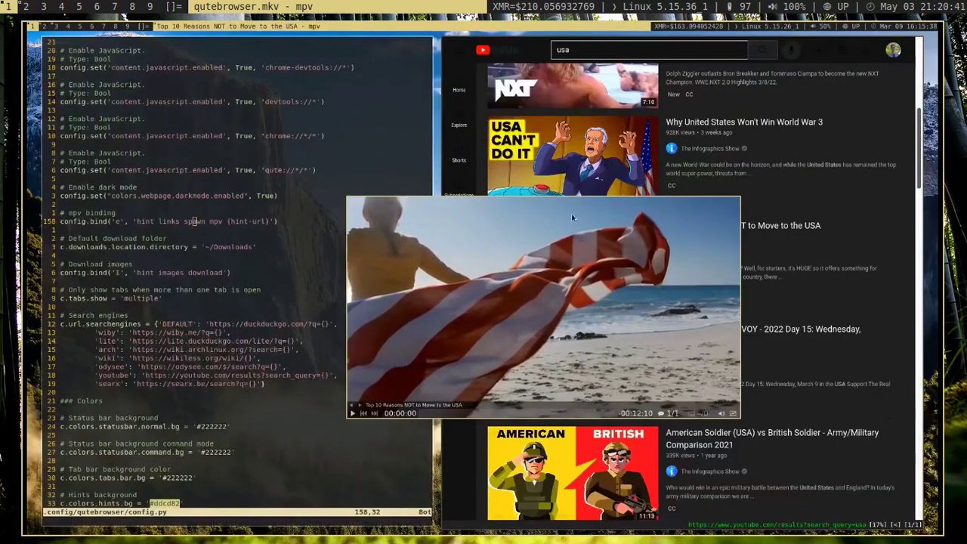
{"action": "key", "text": "q"}
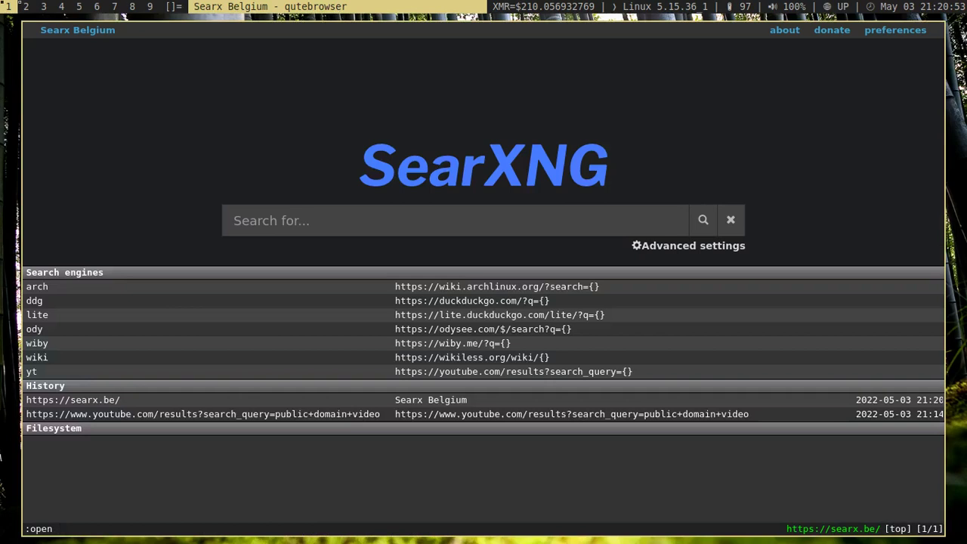
Step: Reopen the public domain YouTube search from history and pause the Old public domain footage playlist video
{"action": "key", "text": "Tab"}
{"action": "key", "text": "Tab"}
{"action": "key", "text": "Tab"}
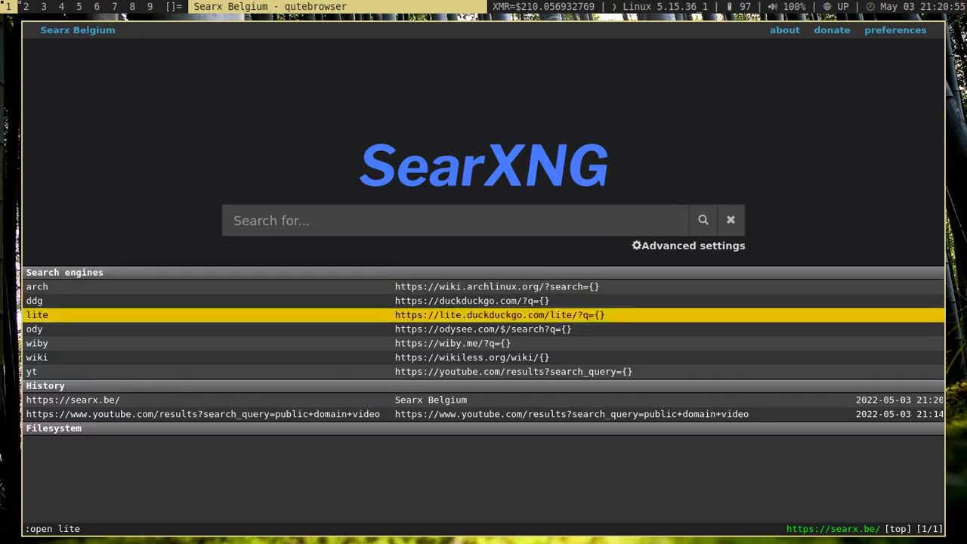
{"action": "key", "text": "Return"}
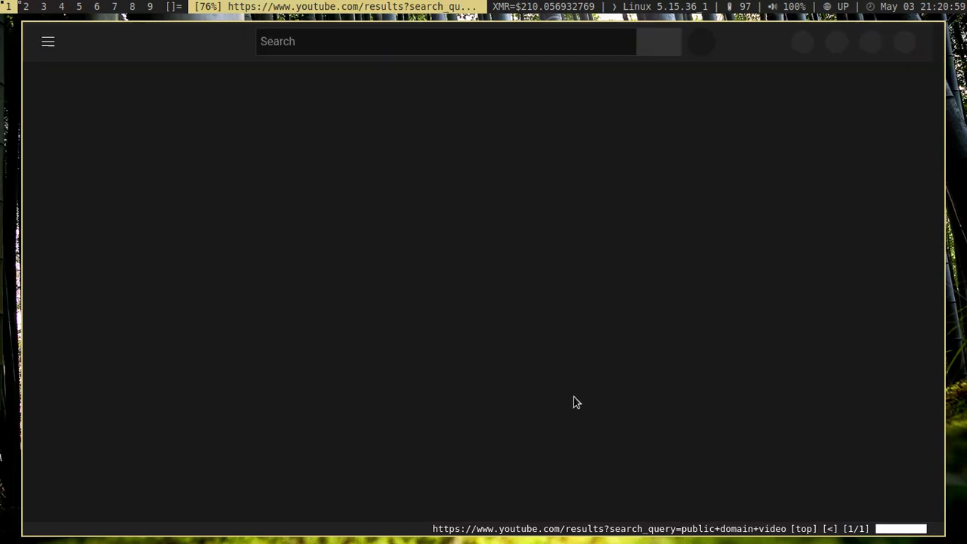
{"action": "scroll", "coordinate": [361, 424], "scroll_direction": "down", "scroll_amount": 2}
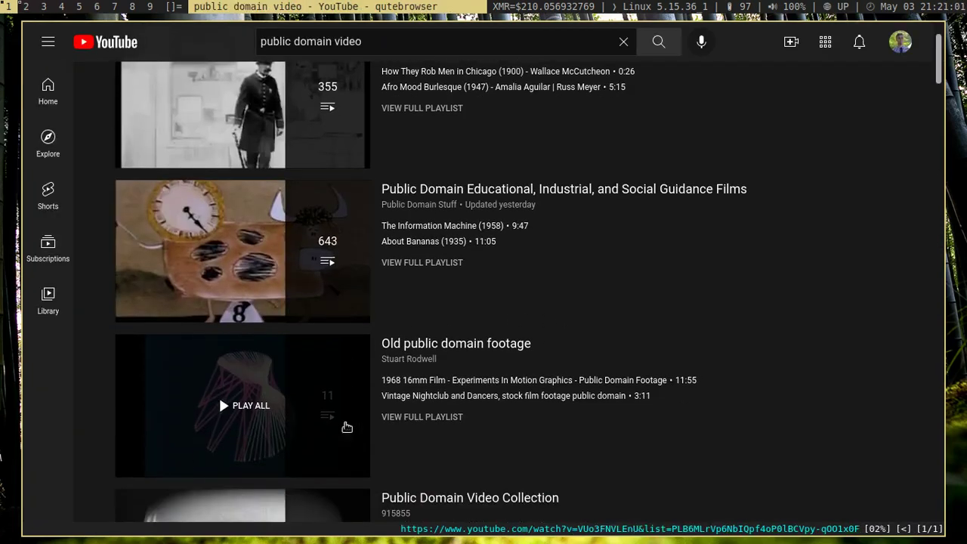
{"action": "left_click", "coordinate": [236, 386]}
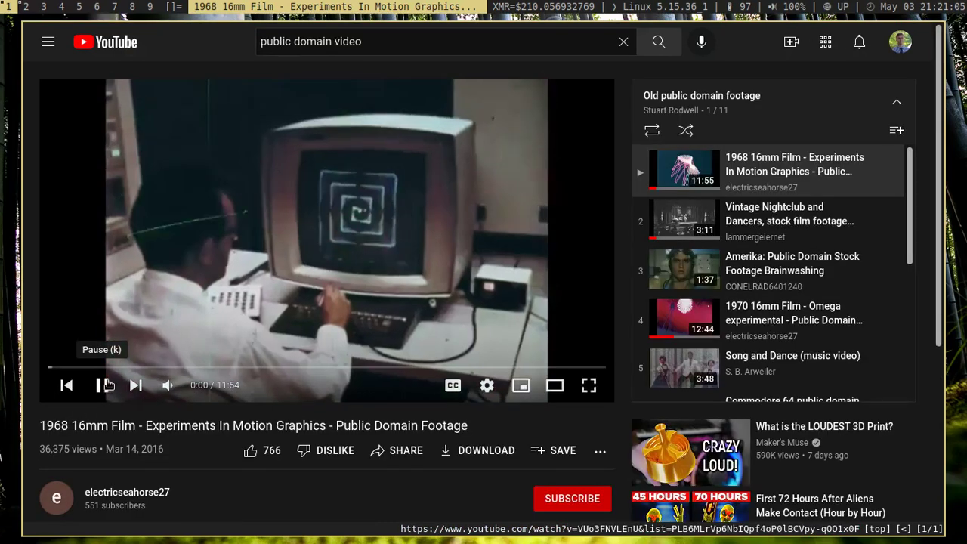
{"action": "left_click", "coordinate": [104, 384]}
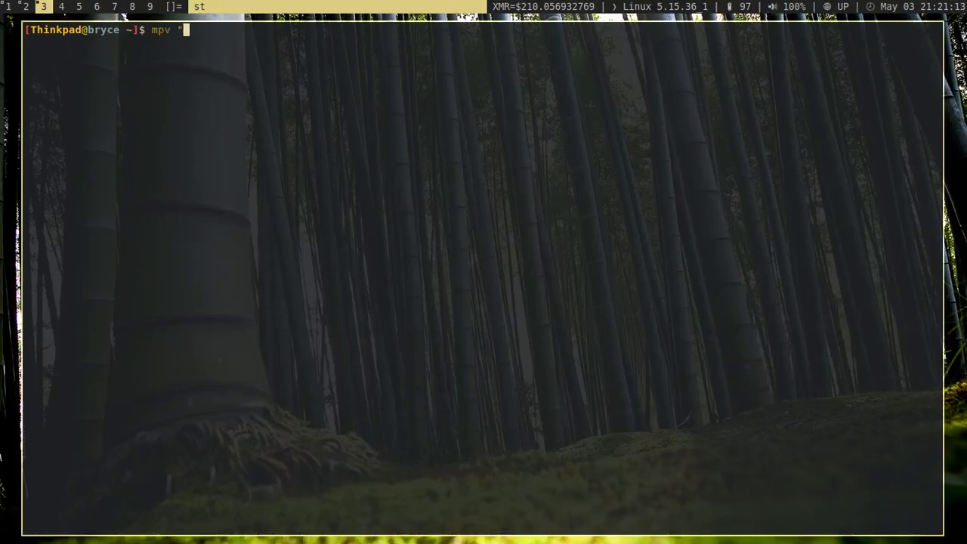
{"action": "type", "text": "https://www.youtube.com/watch?v=VUo3FNVLEnU&list=PLB6MLrVp6NbIQpf4oP0lBCVpy-qOO1x0F"}
Step: Stream the quoted 1968 16mm Film URL in mpv, quit at 00:00:03, and return to workspace 1
{"action": "type", "text": "\""}
{"action": "key", "text": "Return"}
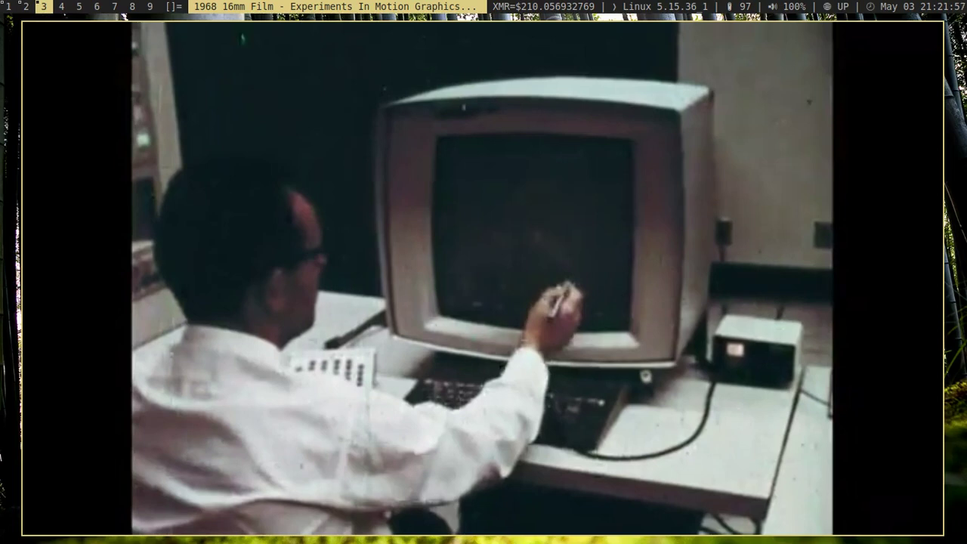
{"action": "key", "text": "q"}
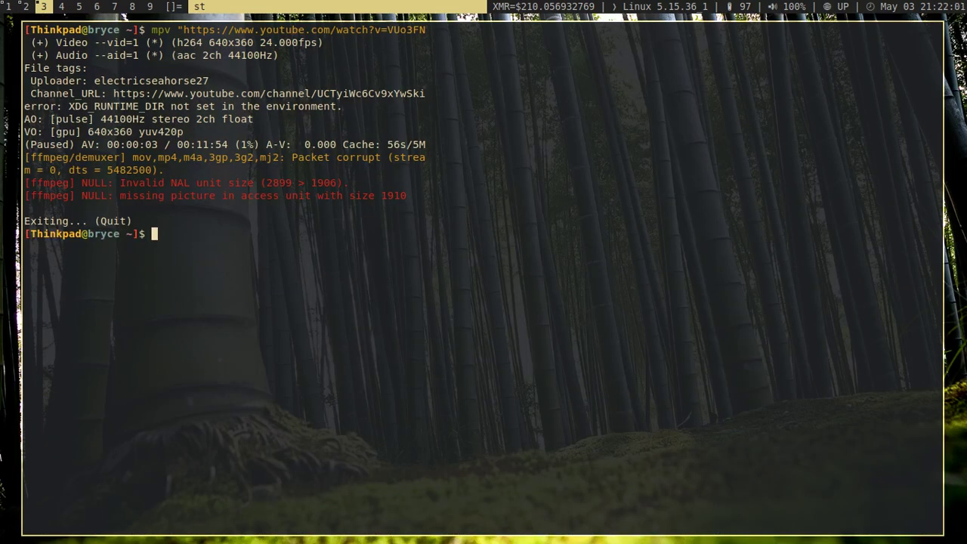
{"action": "key", "text": "super+1"}
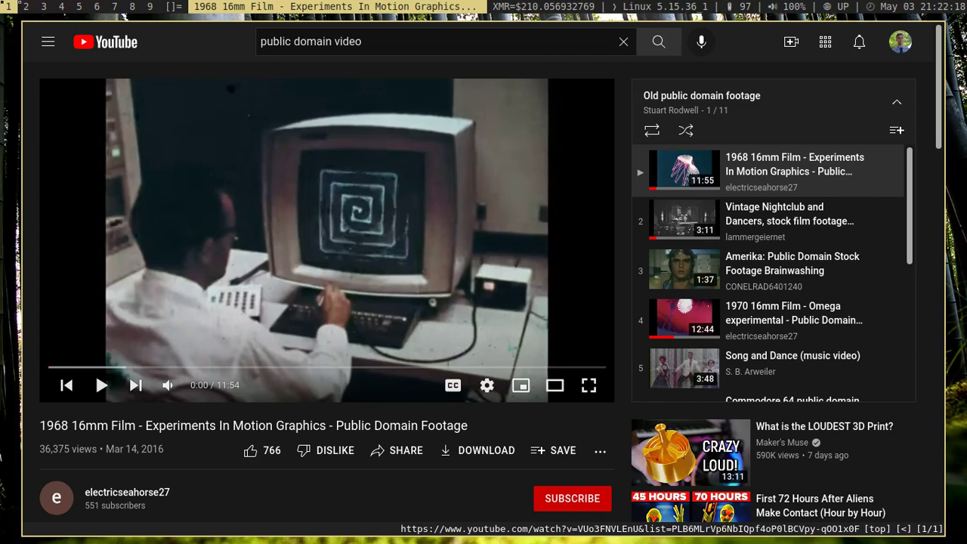
Step: Hint-launch the video link in mpv, move it to workspace 3, and pause at 00:00:06
{"action": "key", "text": "M"}
{"action": "key", "text": "Escape"}
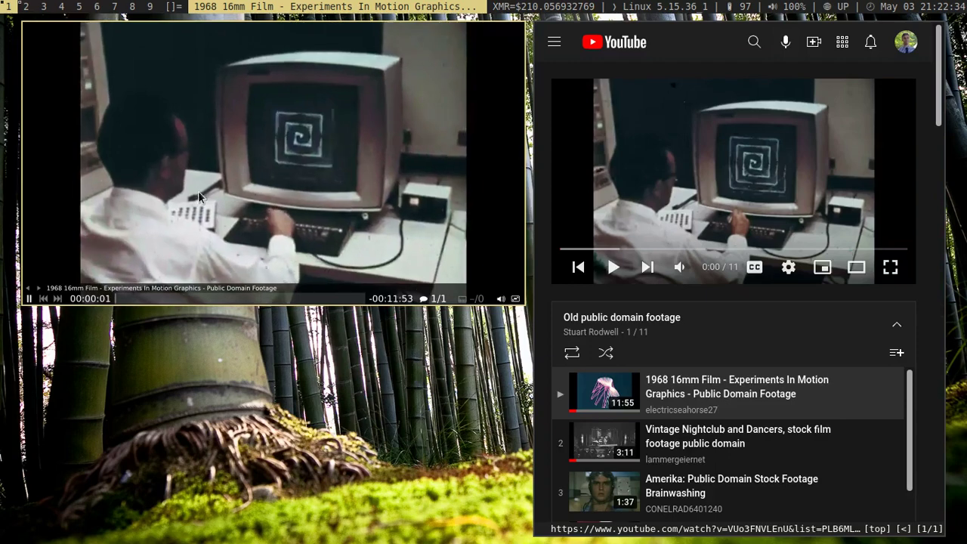
{"action": "key", "text": "q"}
{"action": "key", "text": "super+3"}
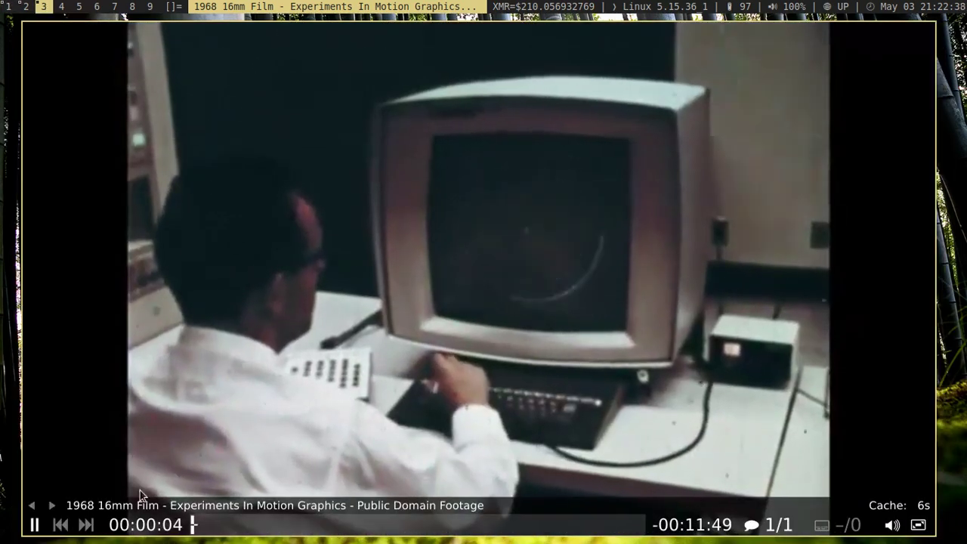
{"action": "left_click", "coordinate": [36, 527]}
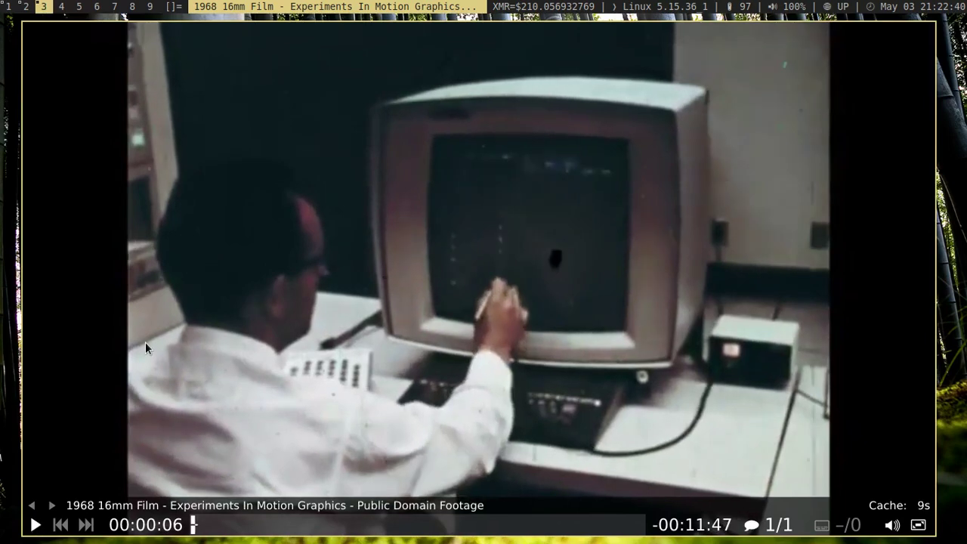